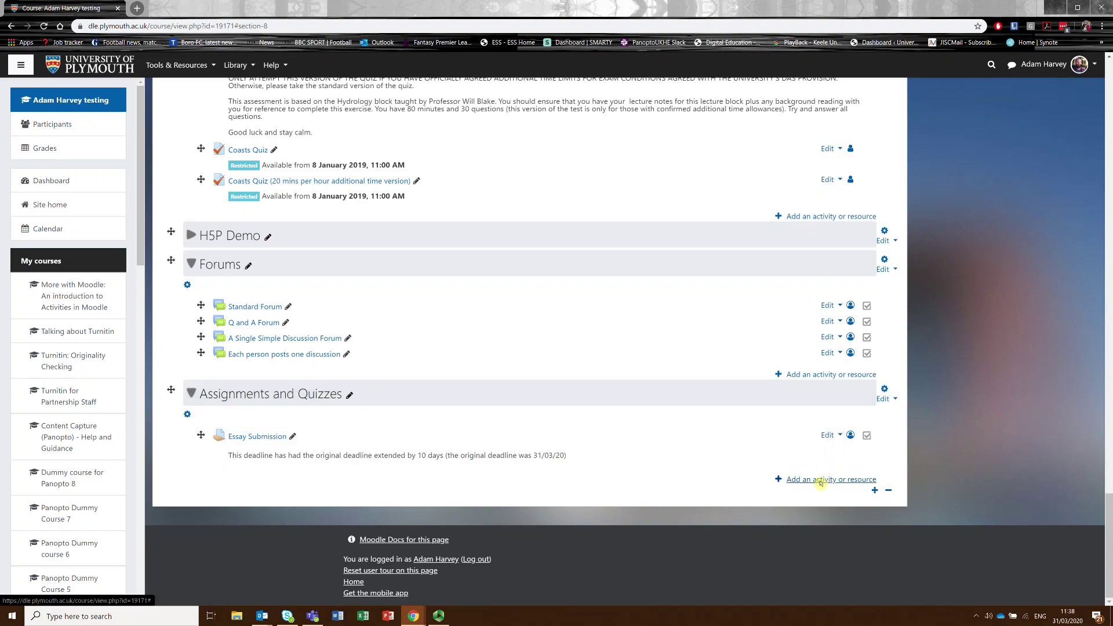
# Add a new Assignment activity to the Assignments and Quizzes section and name it "Coursework submission".
pyautogui.click(821, 480)
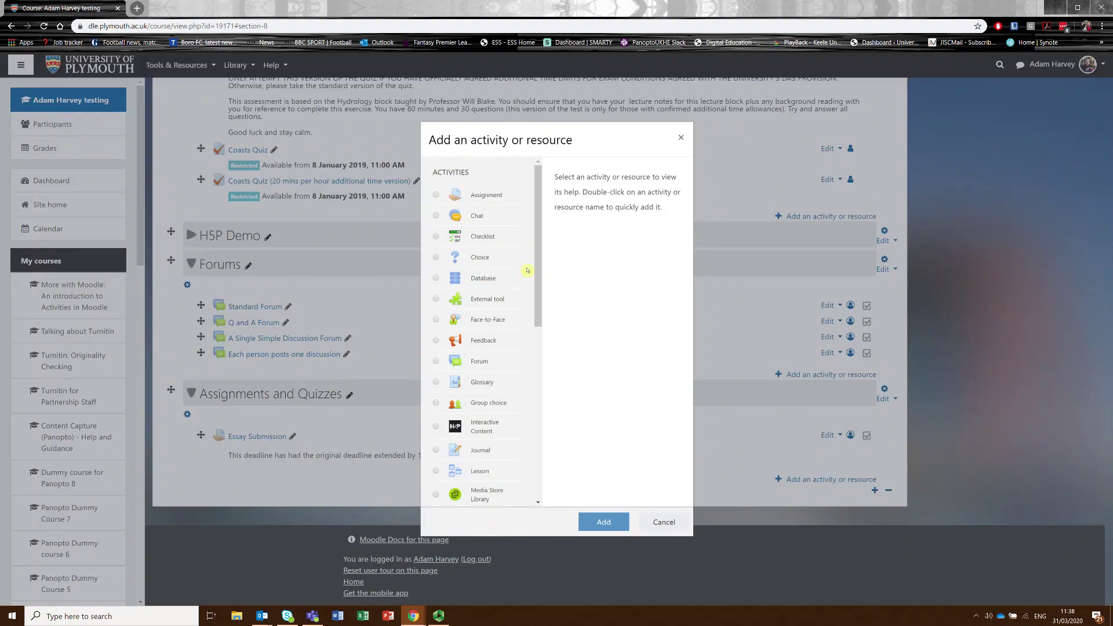
pyautogui.click(436, 197)
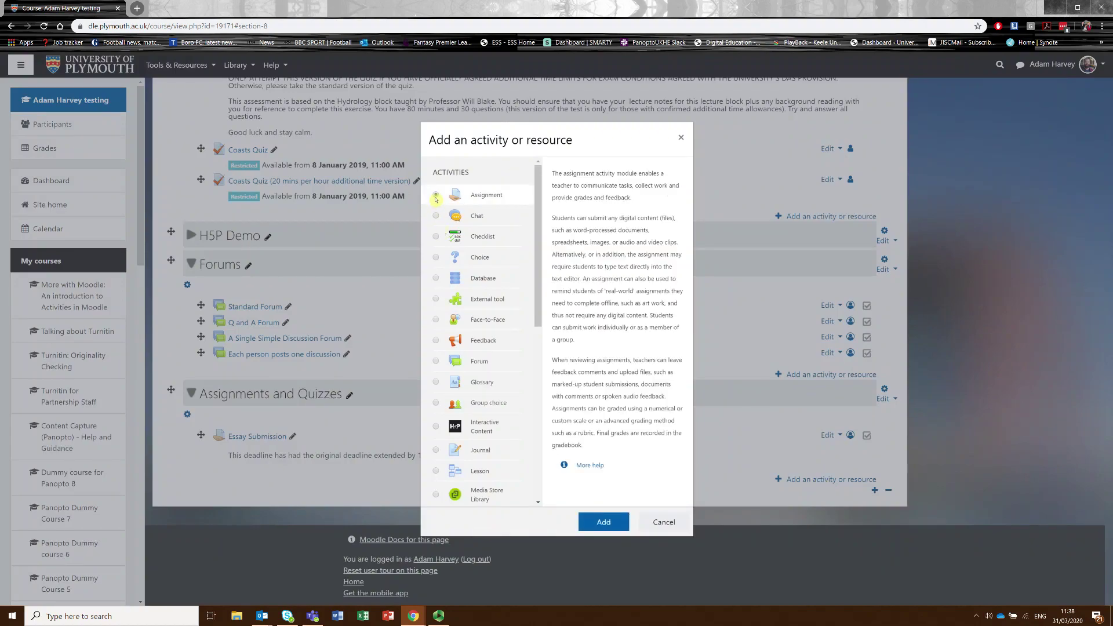
pyautogui.click(602, 523)
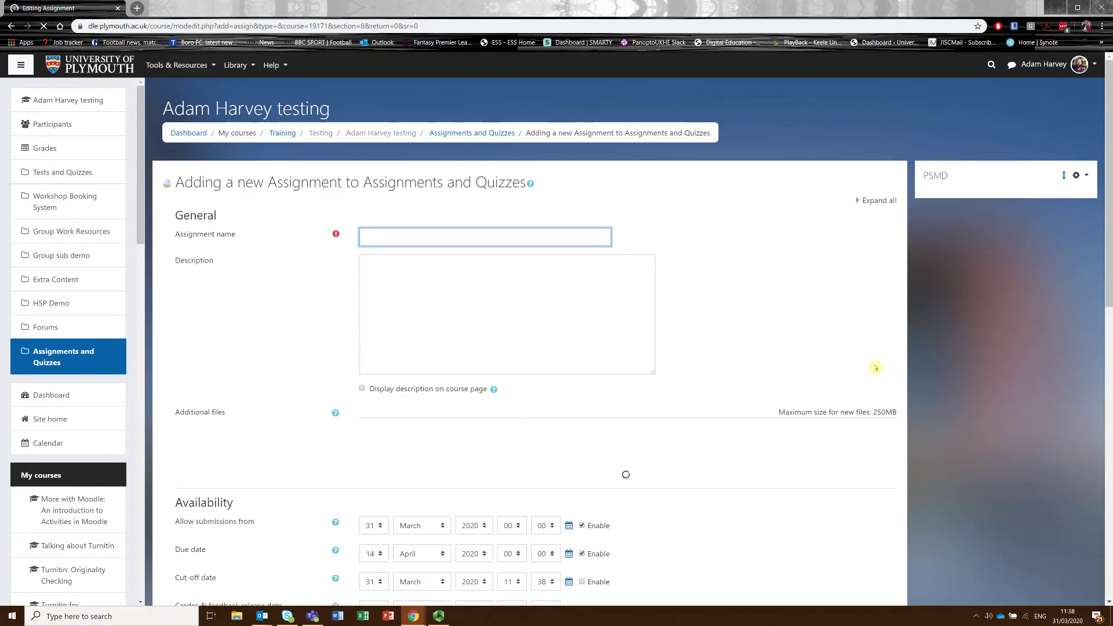
pyautogui.write('Coursewor')
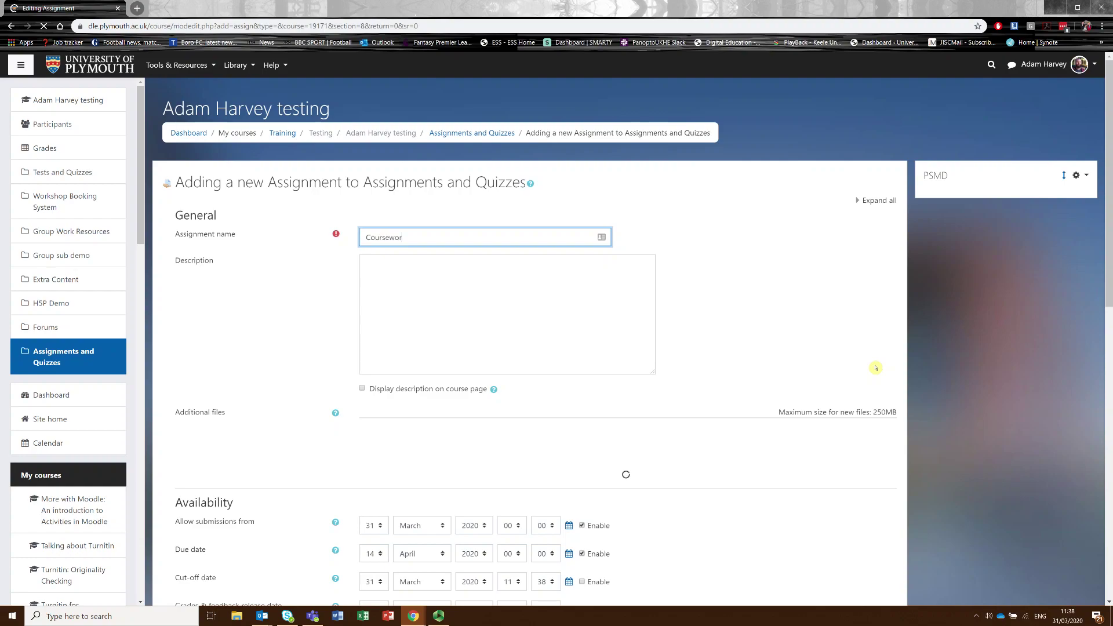
pyautogui.write('k submission')
# Enter the description "this is where you submit your course work" and enable displaying it on the course page.
pyautogui.click(469, 302)
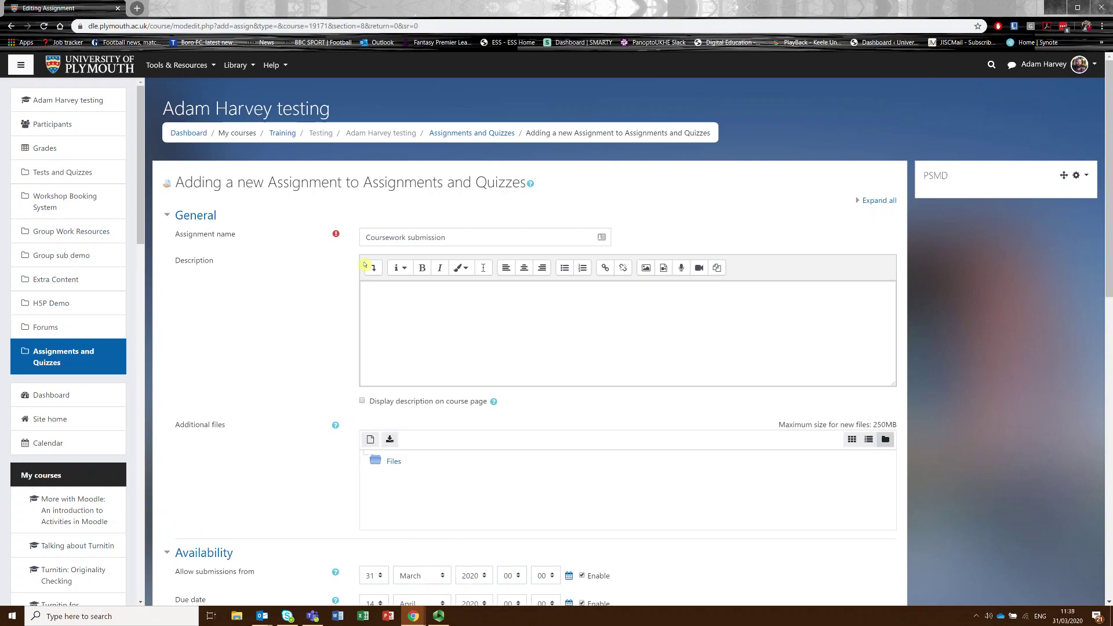
pyautogui.click(373, 315)
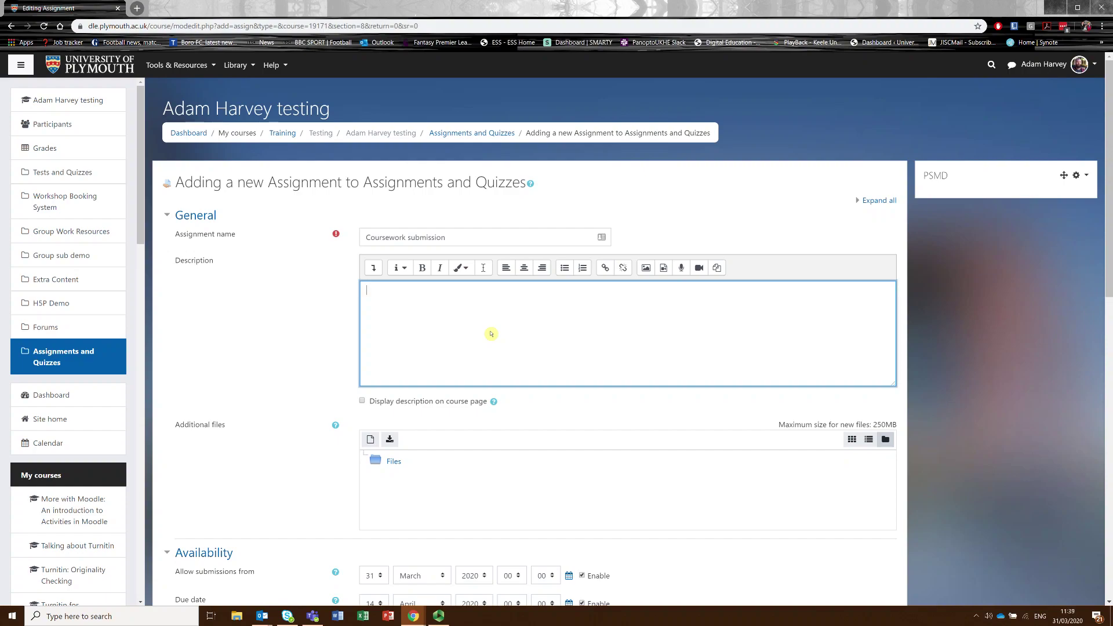
pyautogui.click(362, 401)
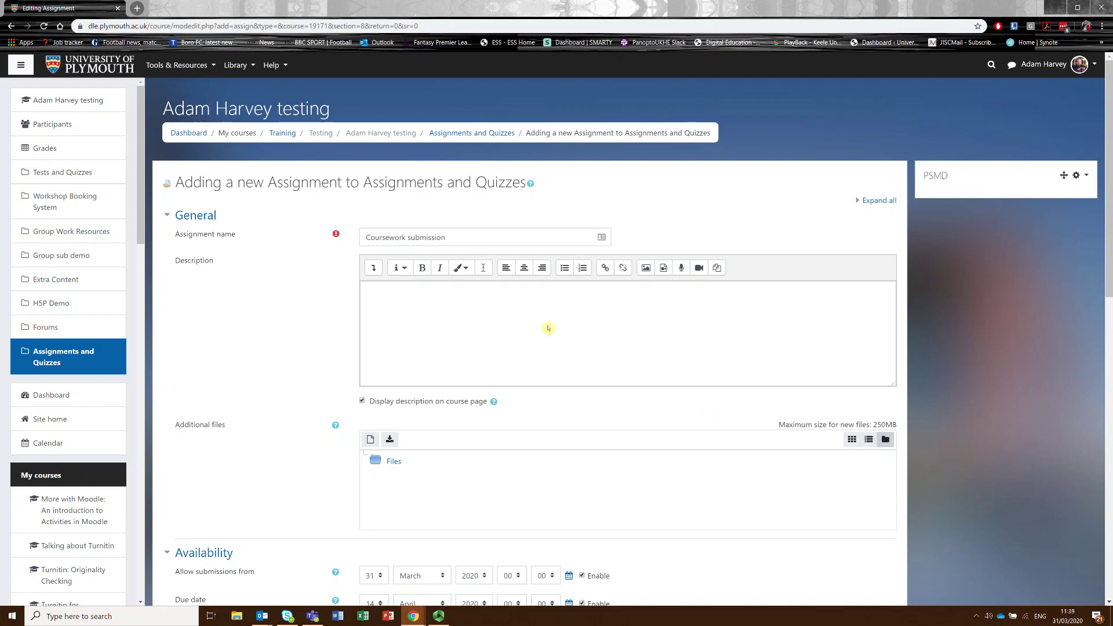
pyautogui.click(447, 309)
pyautogui.write('this is where you submit your course work')
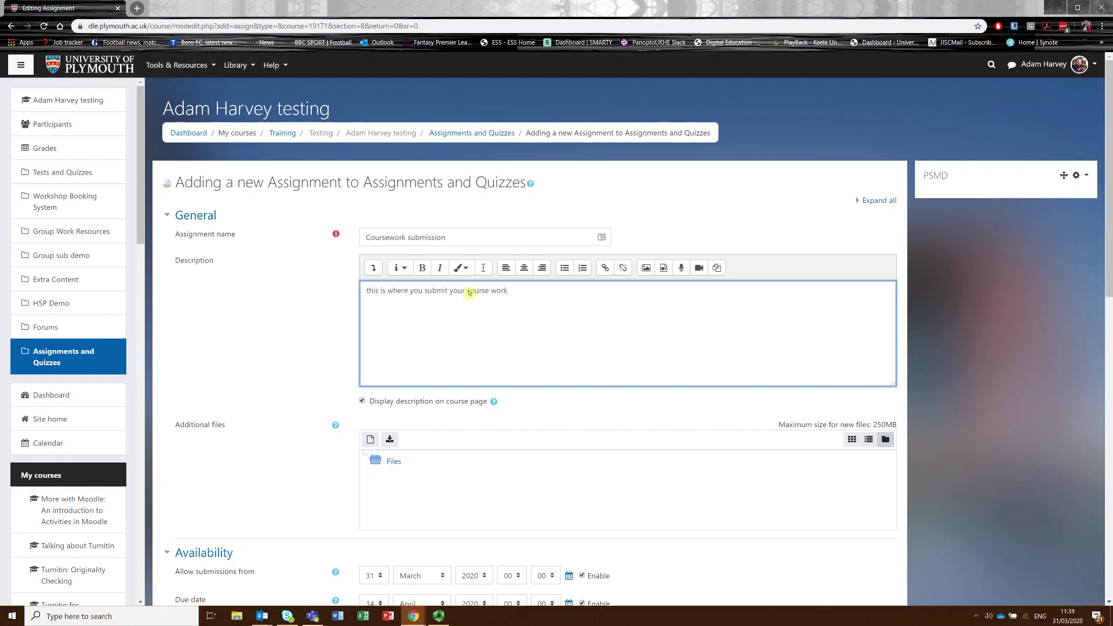
# Upload the Word document "Shared Content Course - meta sites nursing" from the Desktop to the assignment's additional files.
pyautogui.scroll(-2, 490, 347)
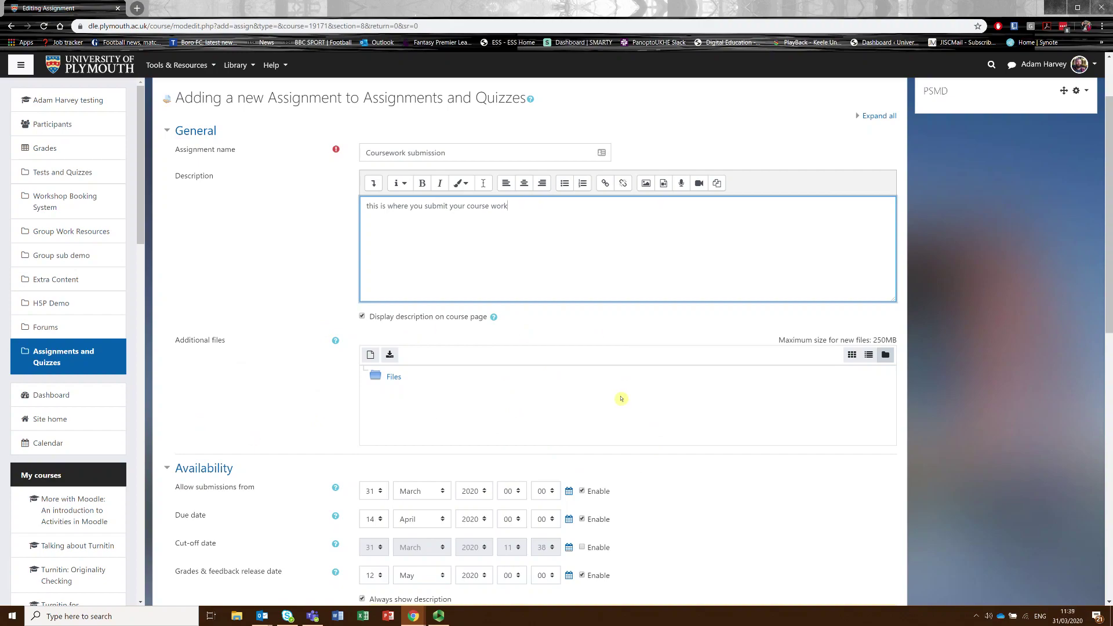
pyautogui.click(370, 355)
pyautogui.click(366, 239)
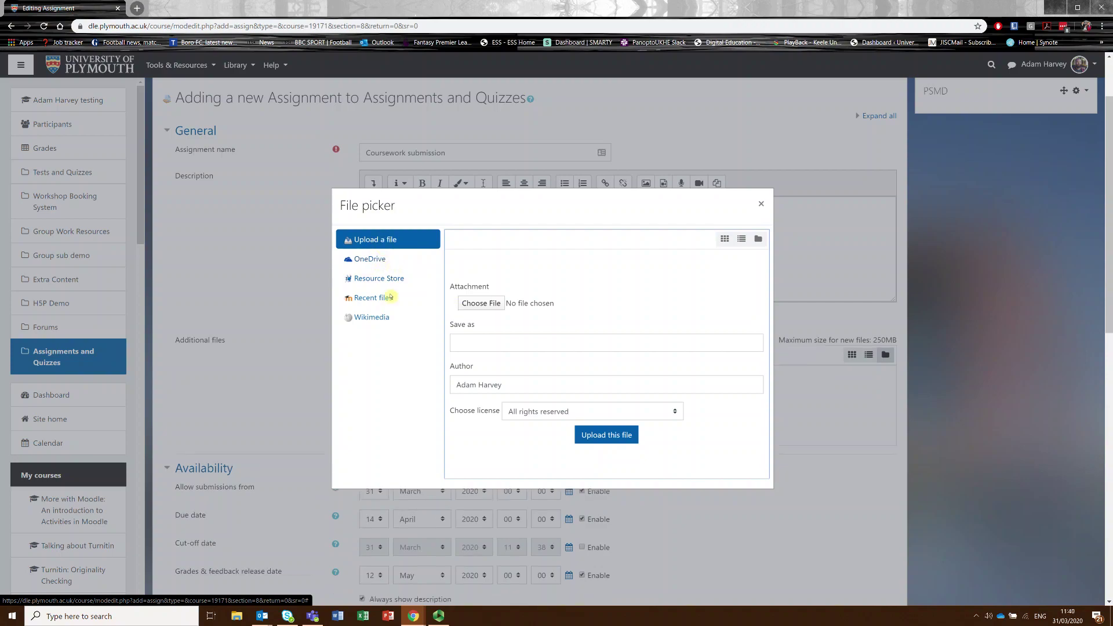
pyautogui.click(475, 304)
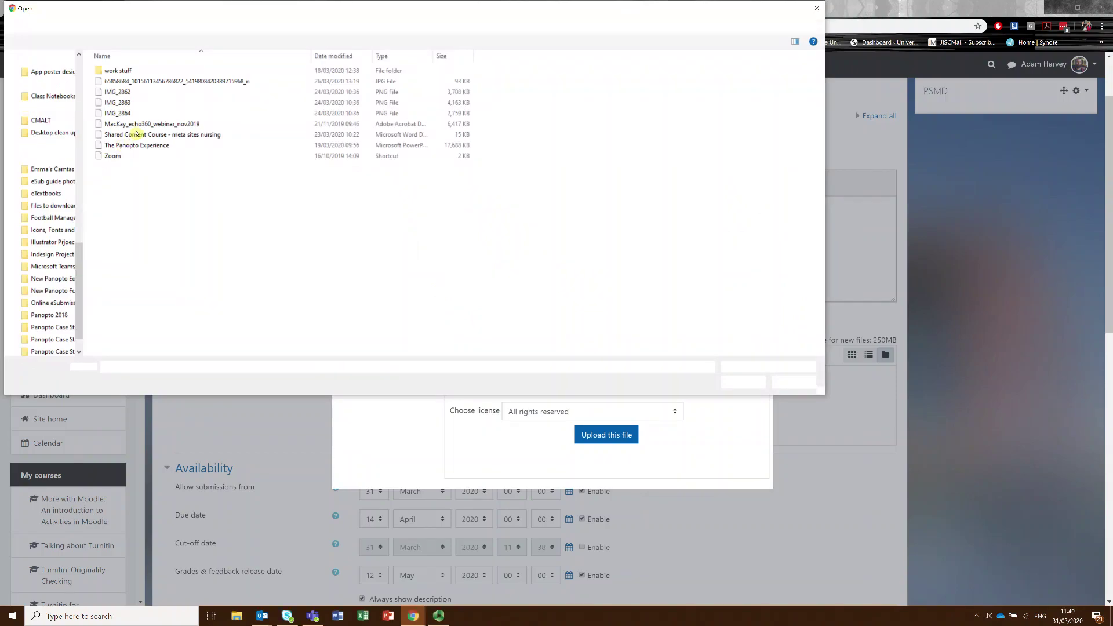
pyautogui.click(136, 134)
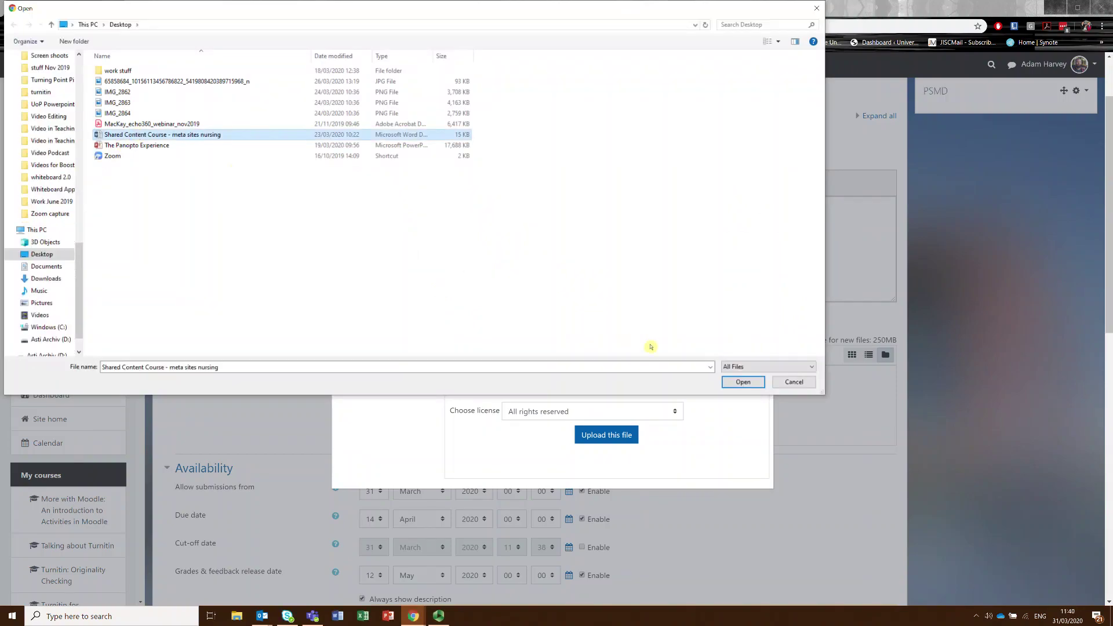
pyautogui.click(723, 382)
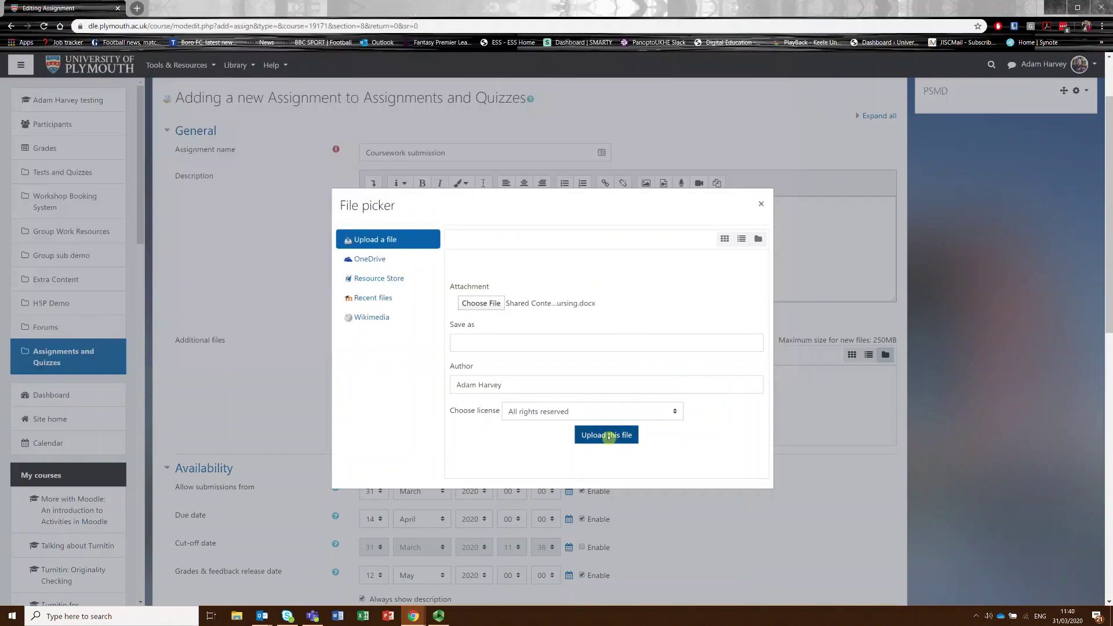
pyautogui.click(609, 438)
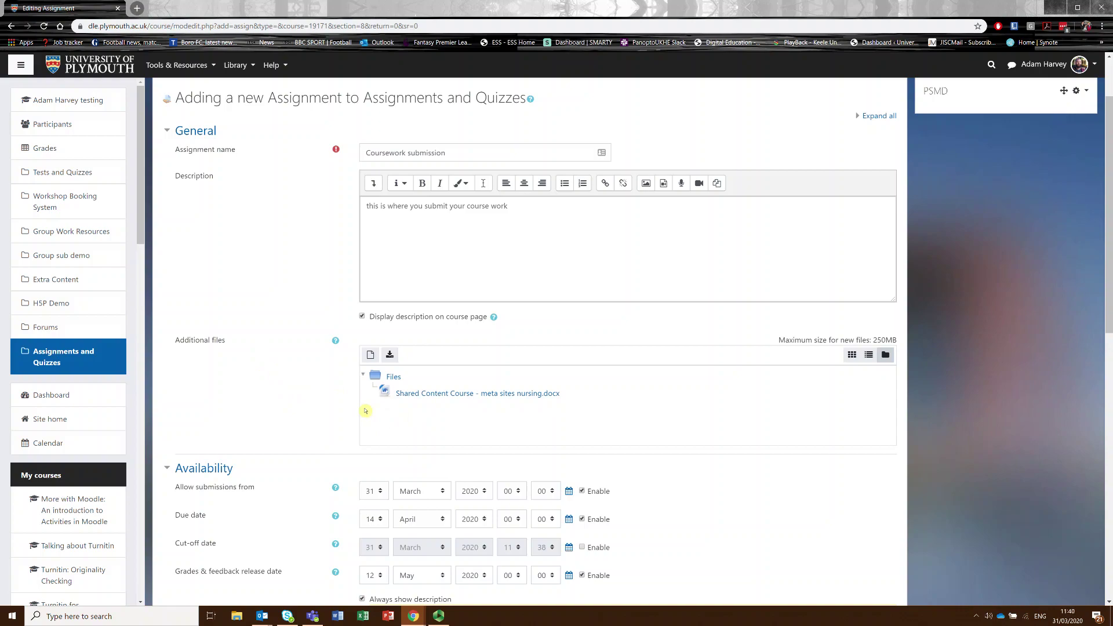
# Set the hour of the assignment's due date to 14.
pyautogui.scroll(-4, 511, 545)
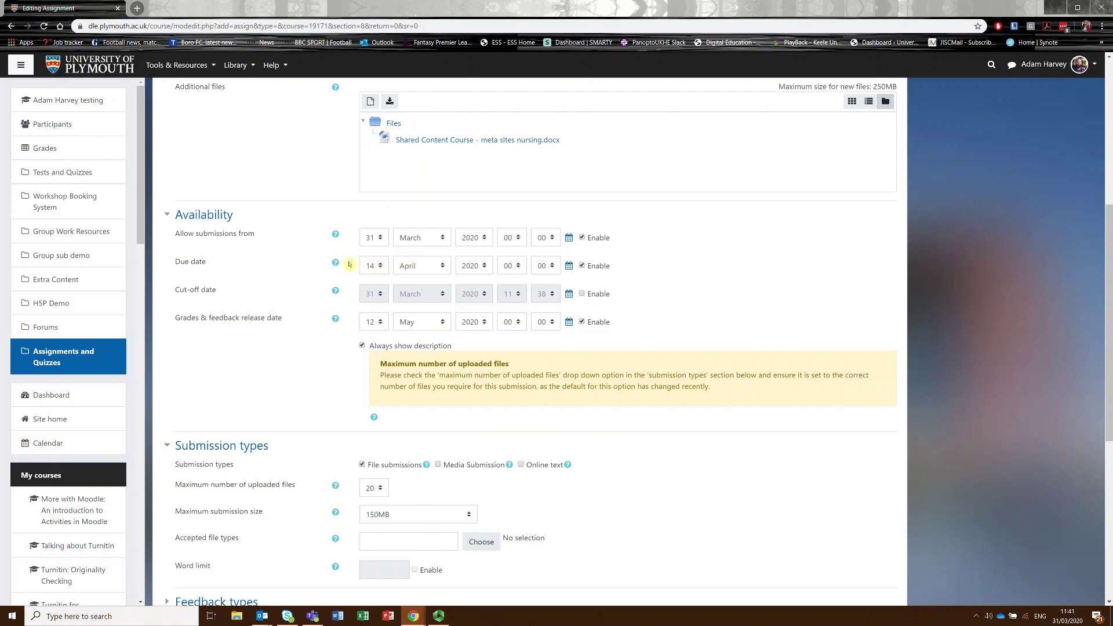
pyautogui.click(370, 237)
pyautogui.click(370, 236)
pyautogui.click(511, 267)
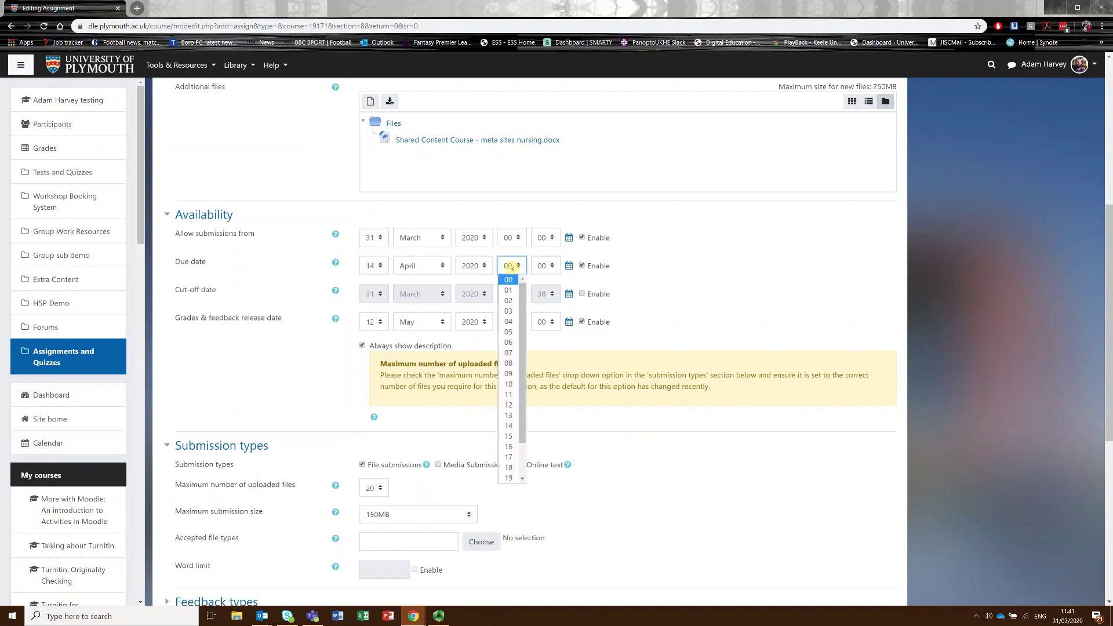
pyautogui.click(508, 428)
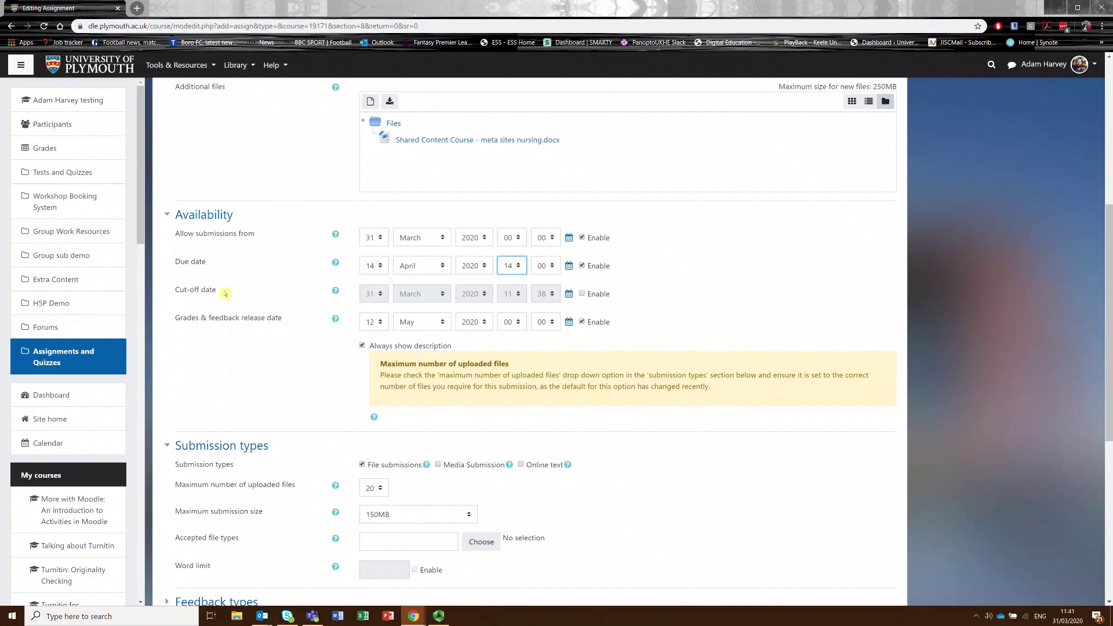
# Enable the cut-off date, set it to 14 April at 14:00, and save the assignment, returning to the course.
pyautogui.click(581, 294)
pyautogui.click(374, 293)
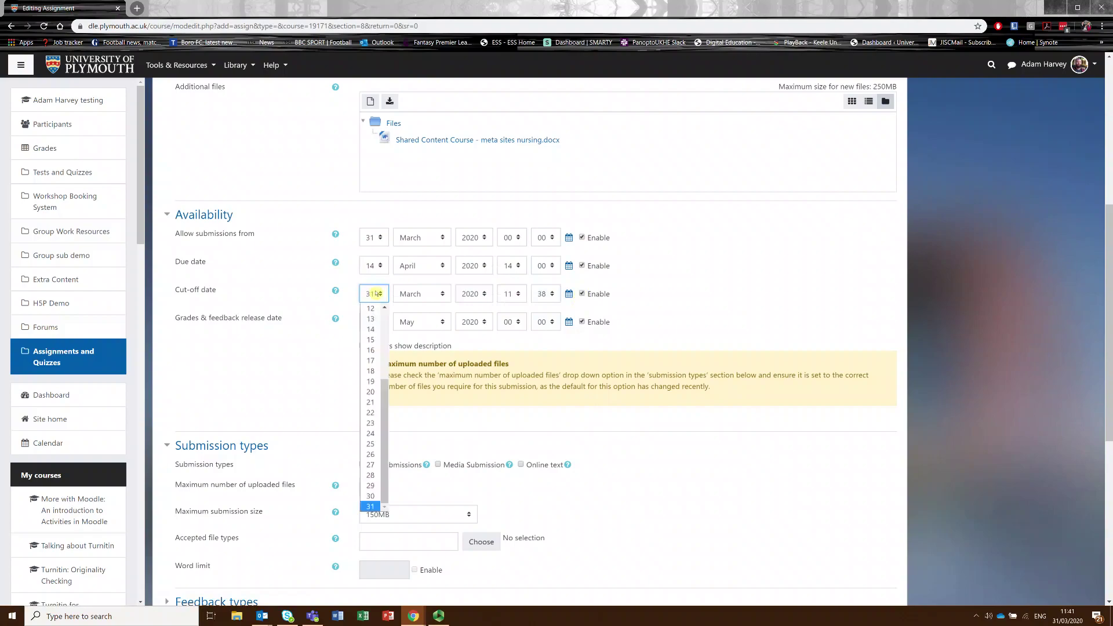
pyautogui.click(375, 339)
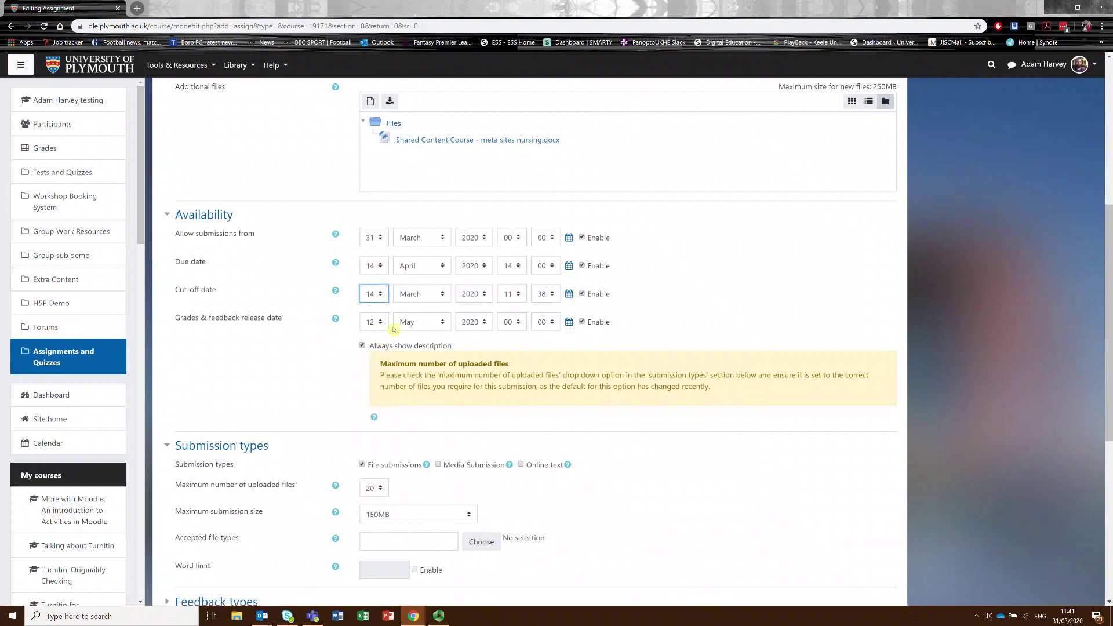
pyautogui.click(415, 296)
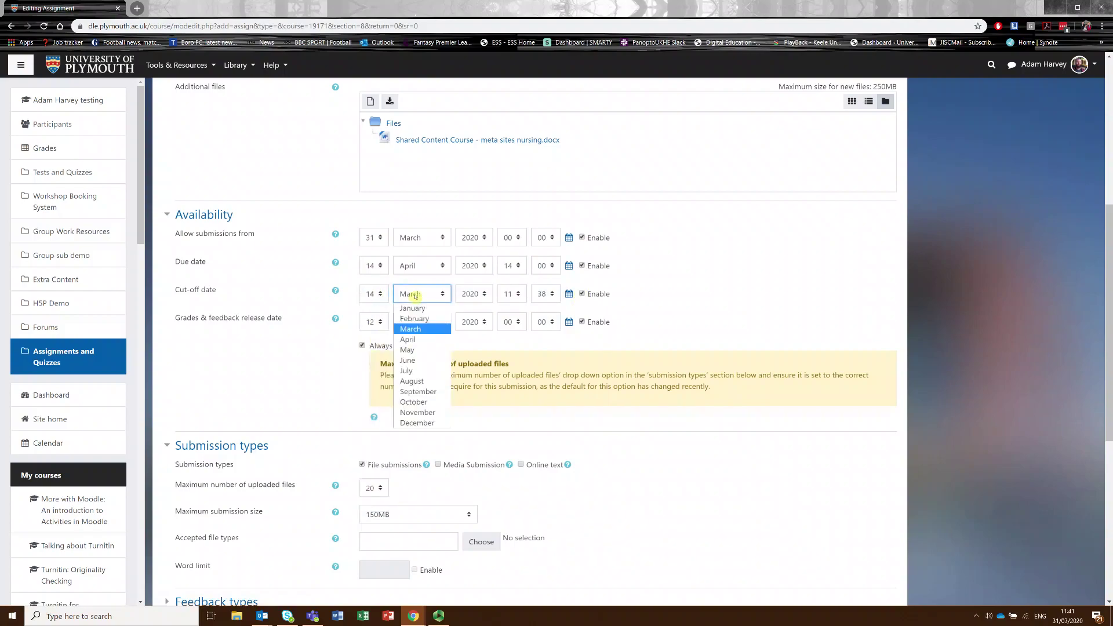
pyautogui.click(408, 339)
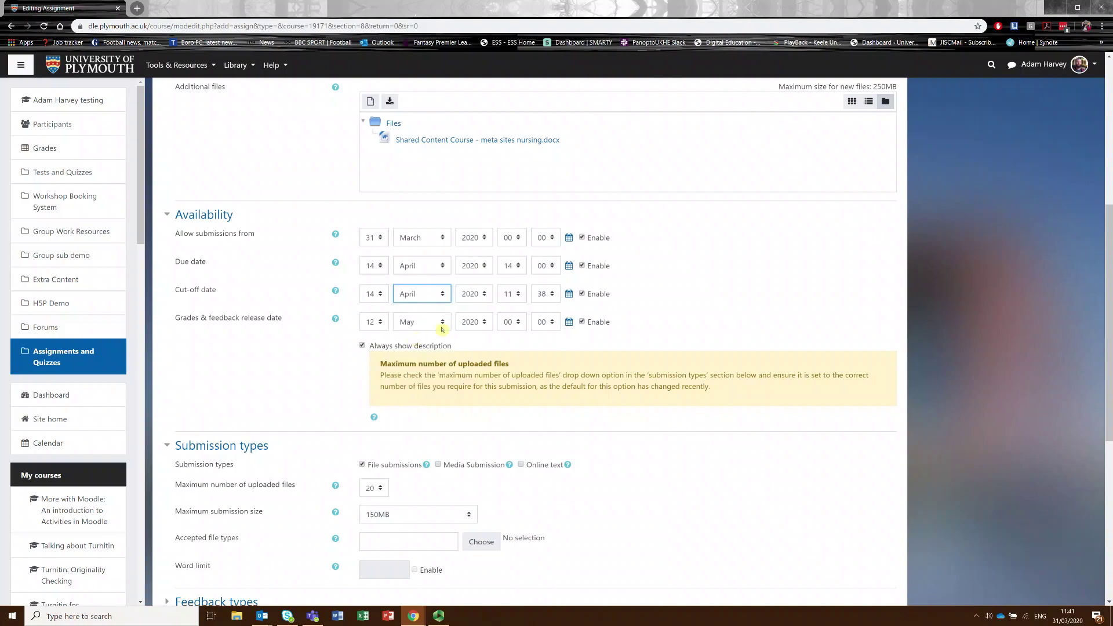
pyautogui.click(505, 297)
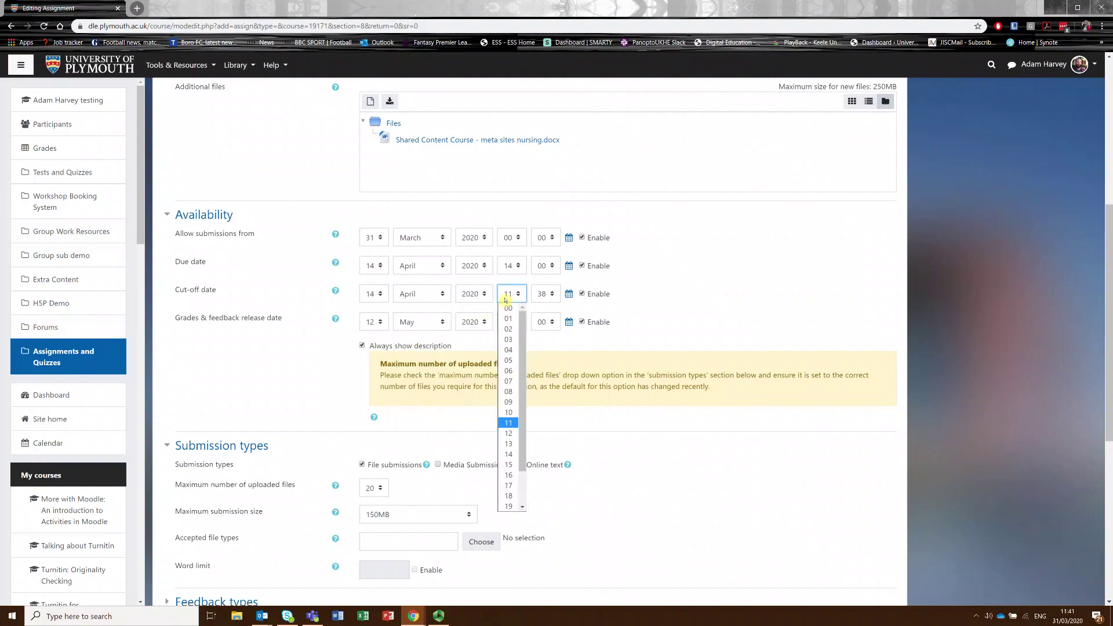
pyautogui.click(508, 454)
pyautogui.click(544, 299)
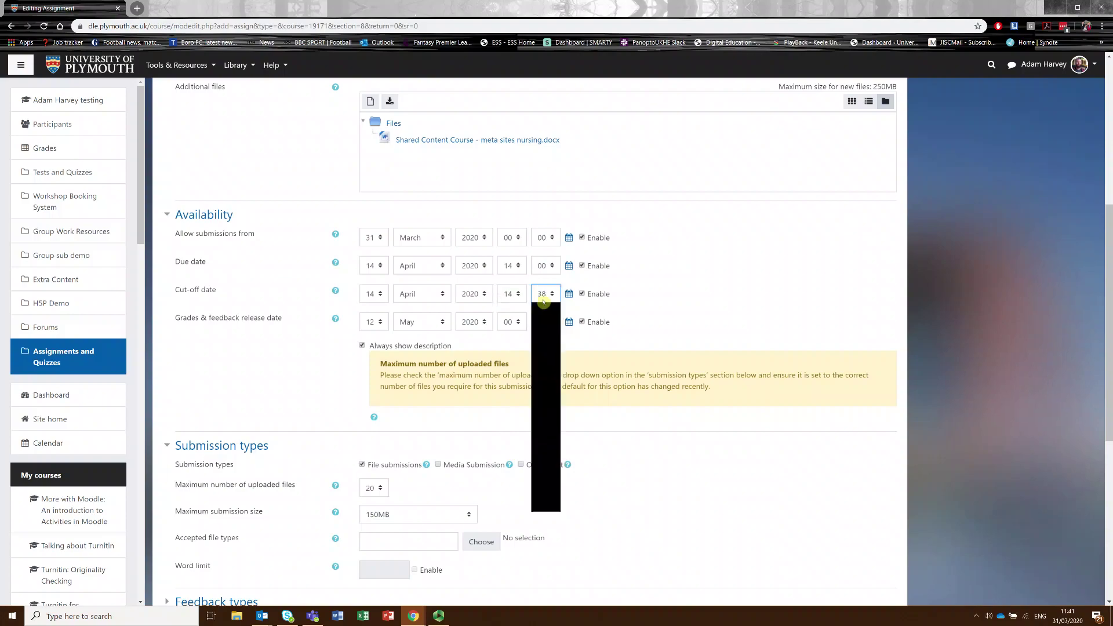
pyautogui.moveTo(556, 415); pyautogui.dragTo(555, 325)
pyautogui.click(545, 306)
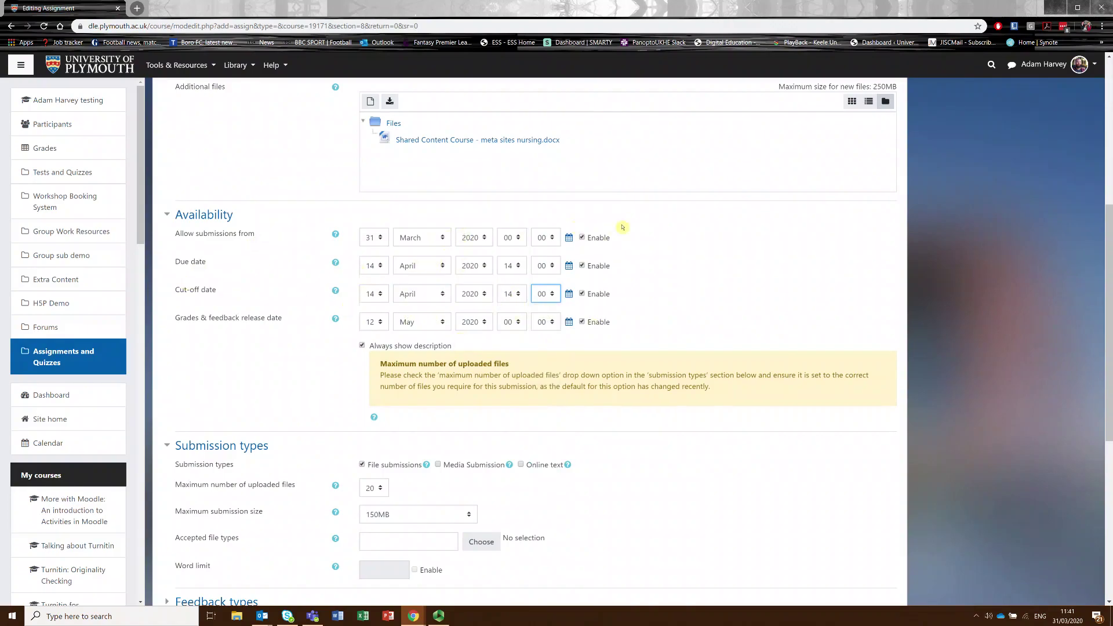
pyautogui.scroll(-6, 622, 227)
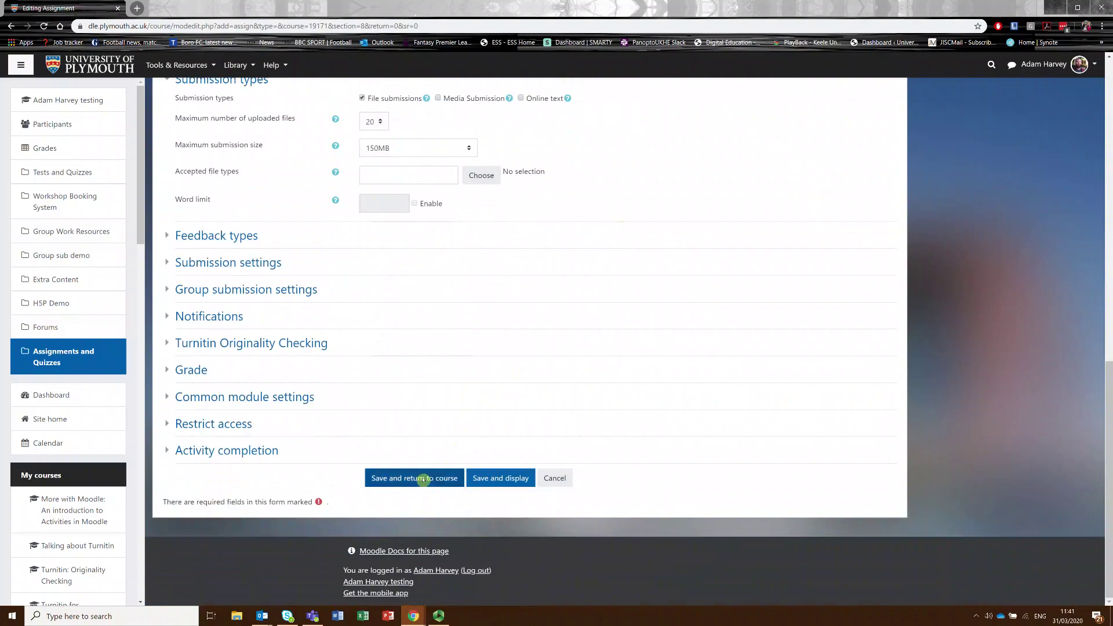
pyautogui.click(401, 483)
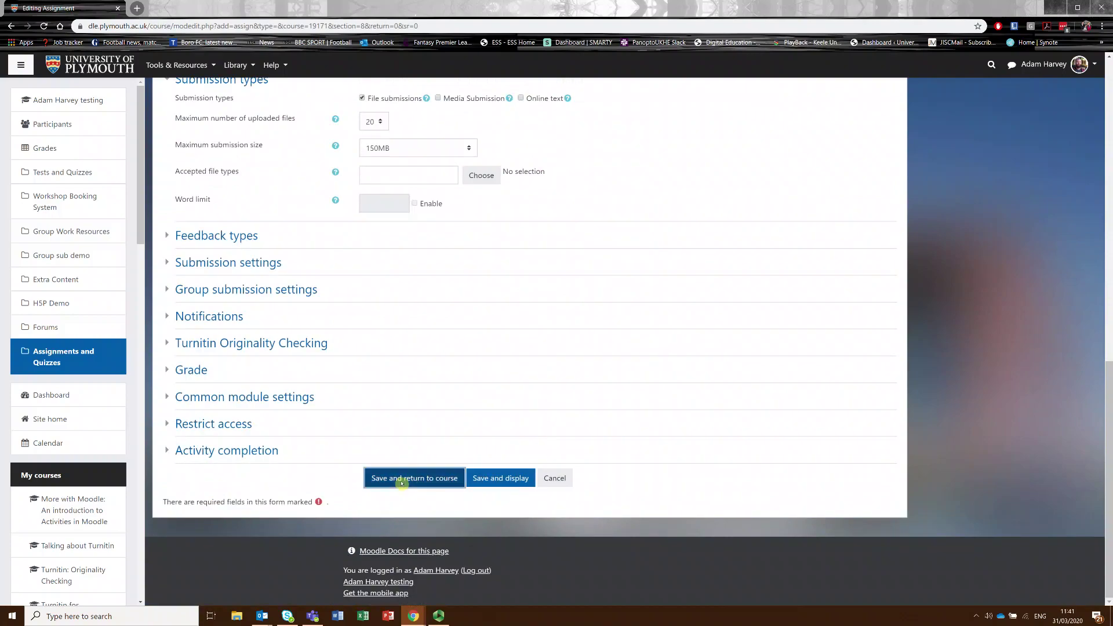